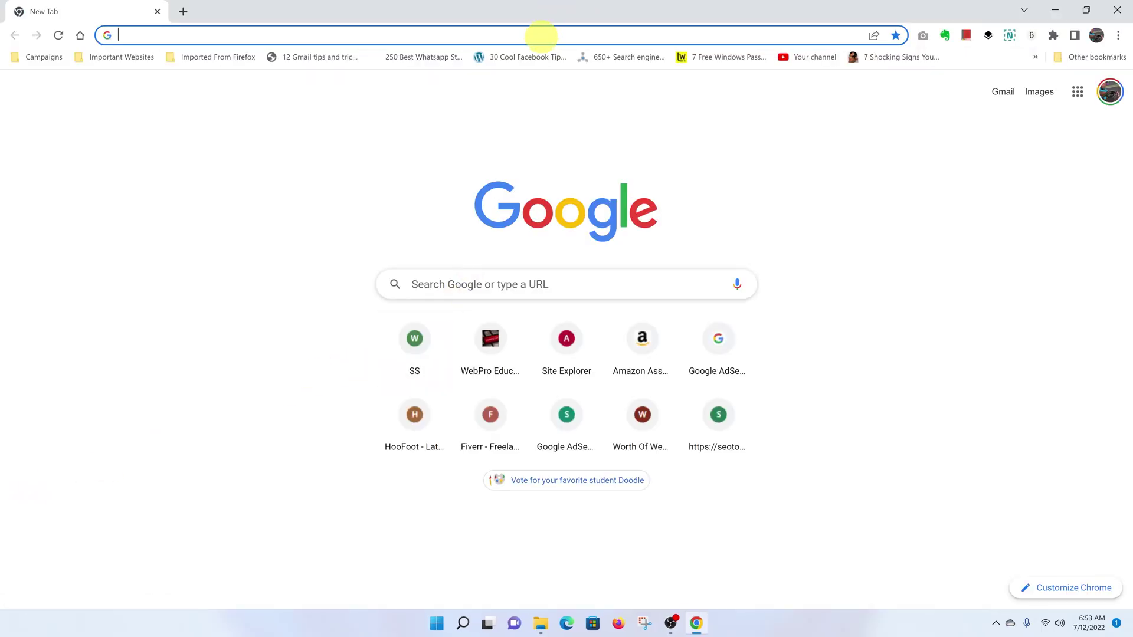
{"action": "left_click", "coordinate": [493, 284]}
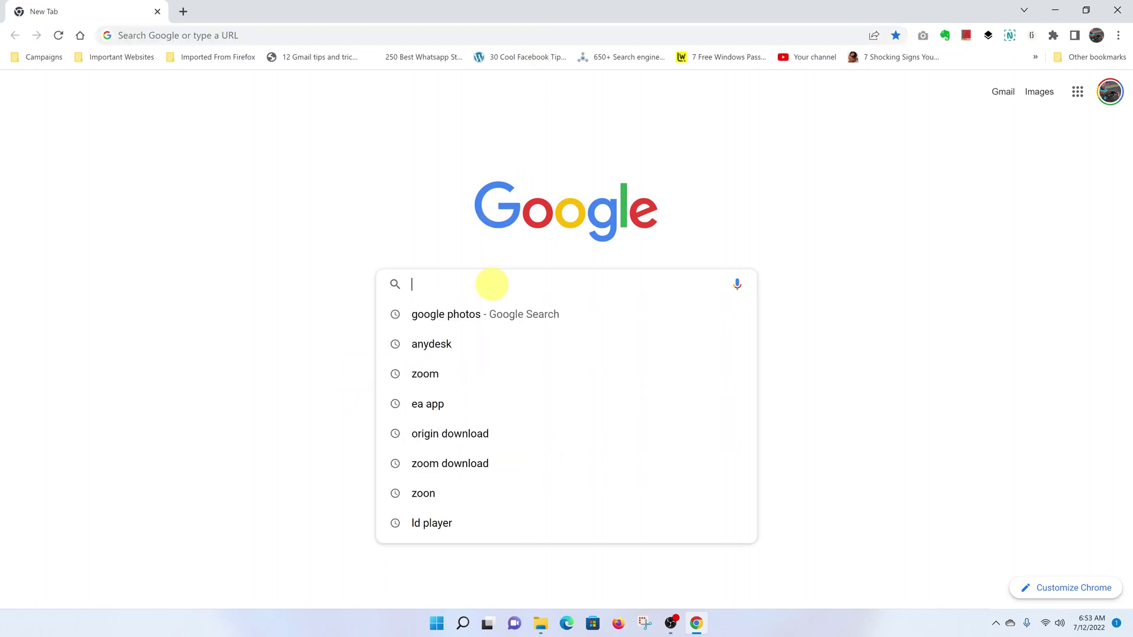
{"action": "left_click", "coordinate": [493, 35]}
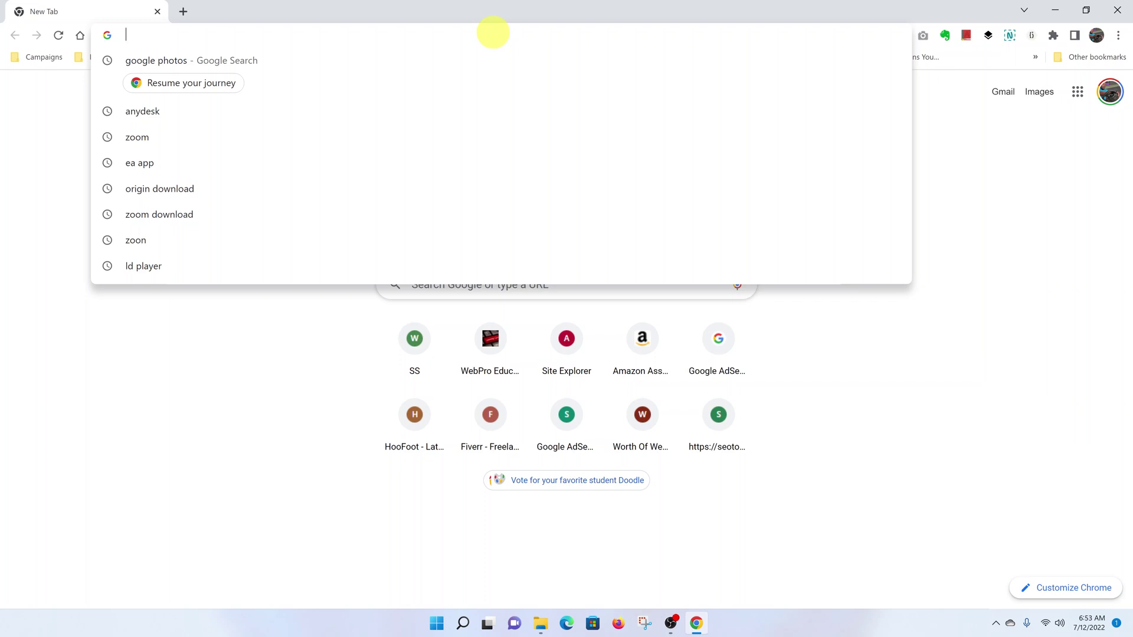
{"action": "type", "text": "www"}
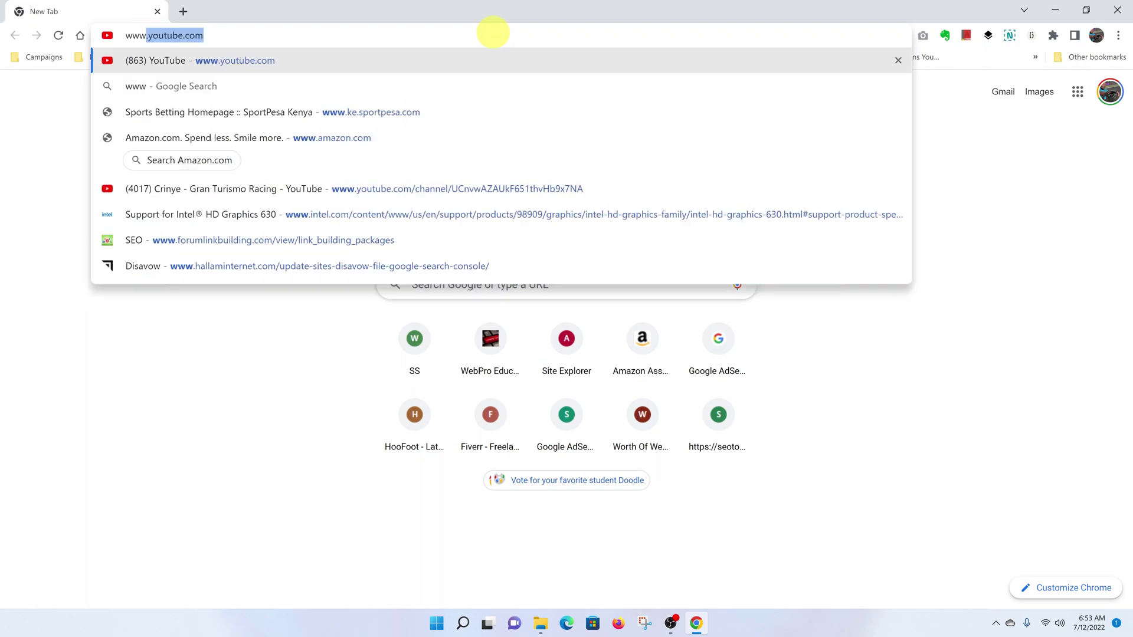
{"action": "type", "text": ".bi"}
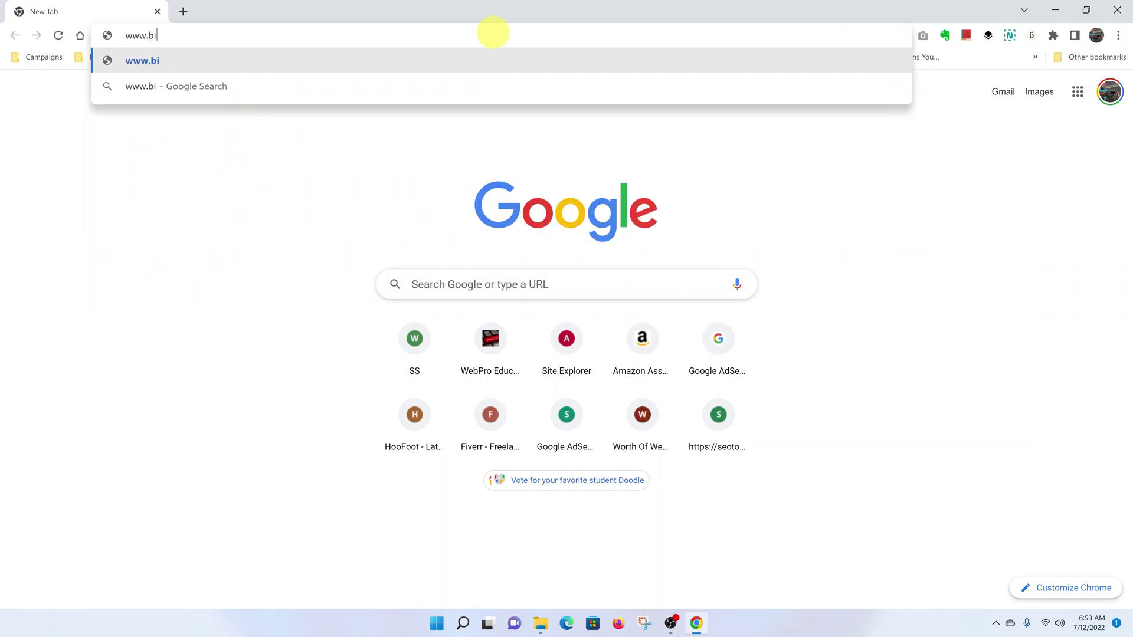
{"action": "type", "text": "gnox.com"}
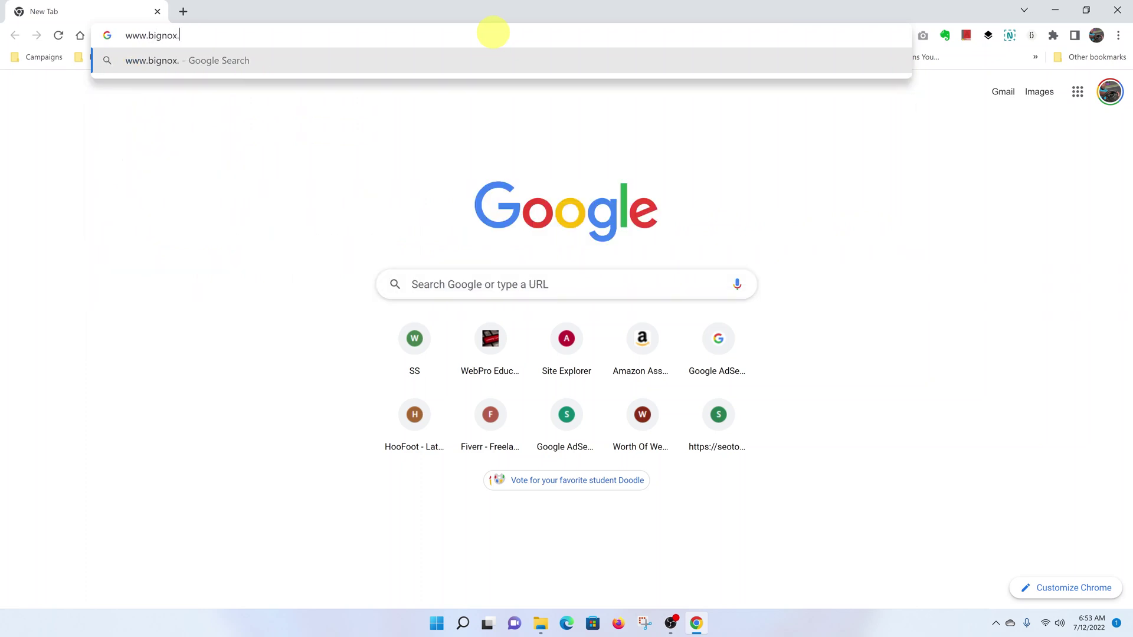
{"action": "key", "text": "Return"}
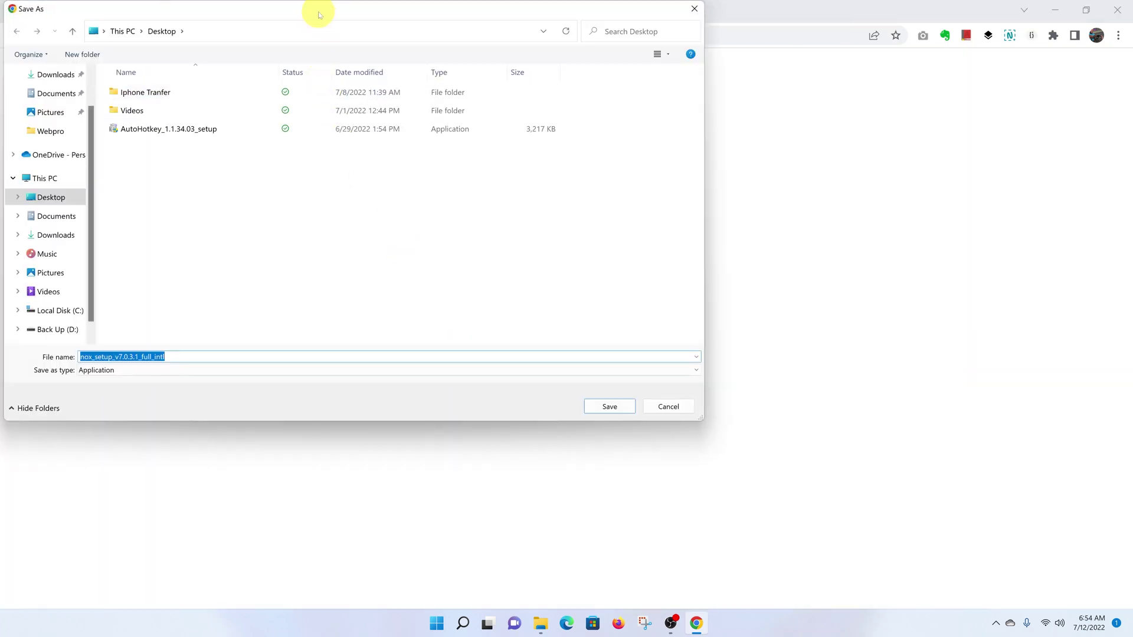
Step: Save the installer nox_setup_v7.0.3.1_full_intl to the Downloads folder
{"action": "left_click_drag", "start_coordinate": [318, 14], "coordinate": [410, 77]}
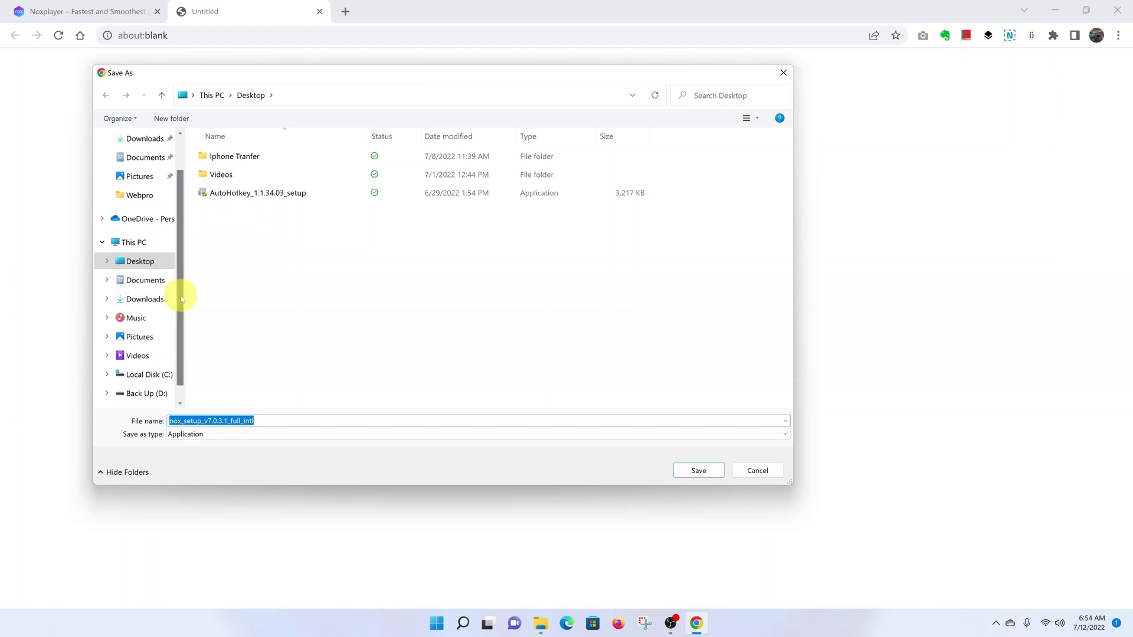
{"action": "left_click", "coordinate": [151, 300]}
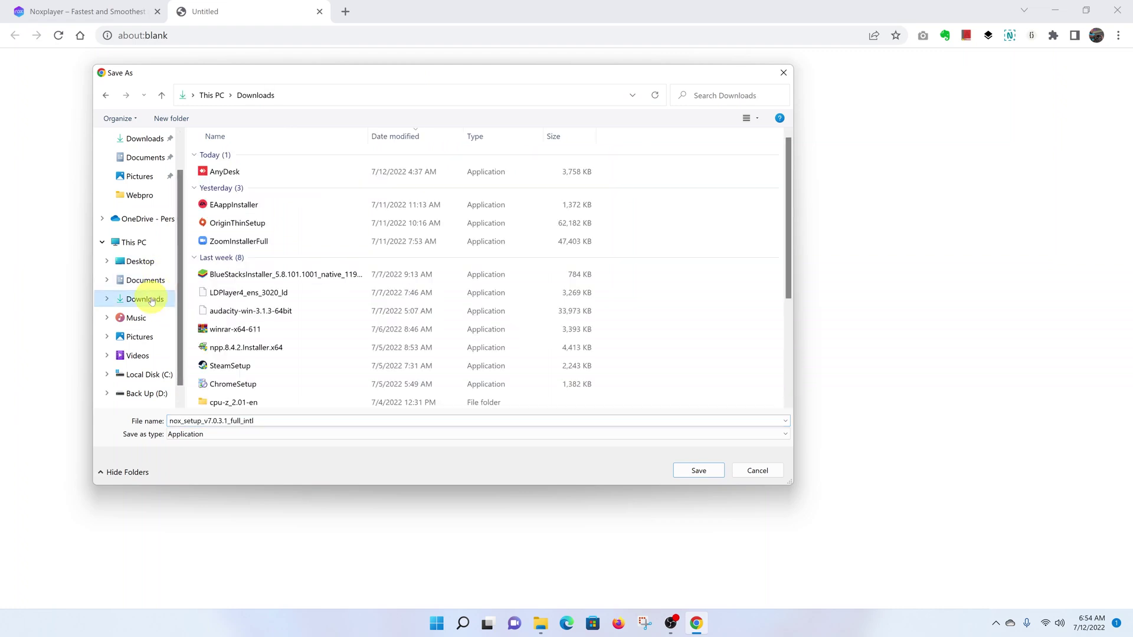
{"action": "left_click", "coordinate": [688, 472]}
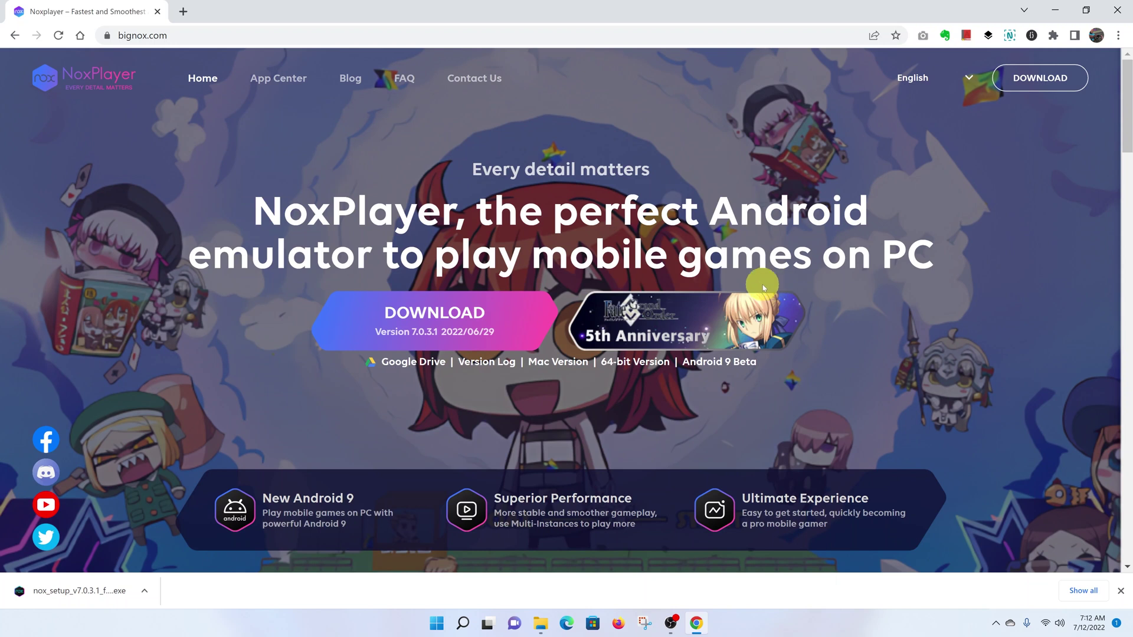
Step: Run nox_setup_v7.0.3.1_full_intl from the Downloads folder in File Explorer, and minimize the Explorer and browser windows
{"action": "left_click", "coordinate": [107, 592]}
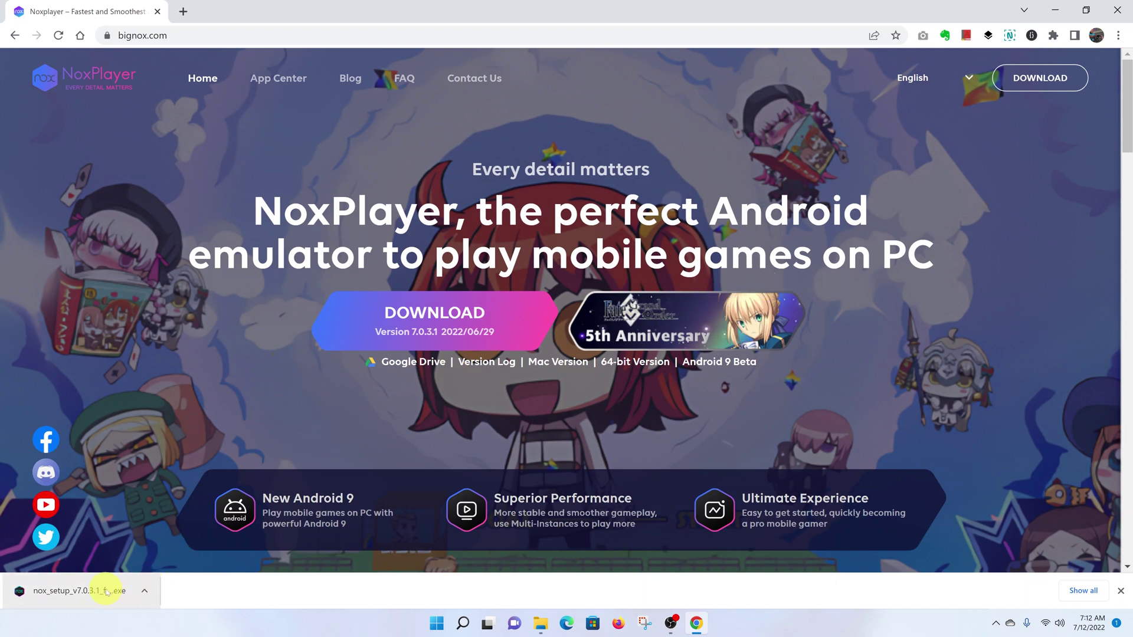
{"action": "left_click", "coordinate": [538, 625]}
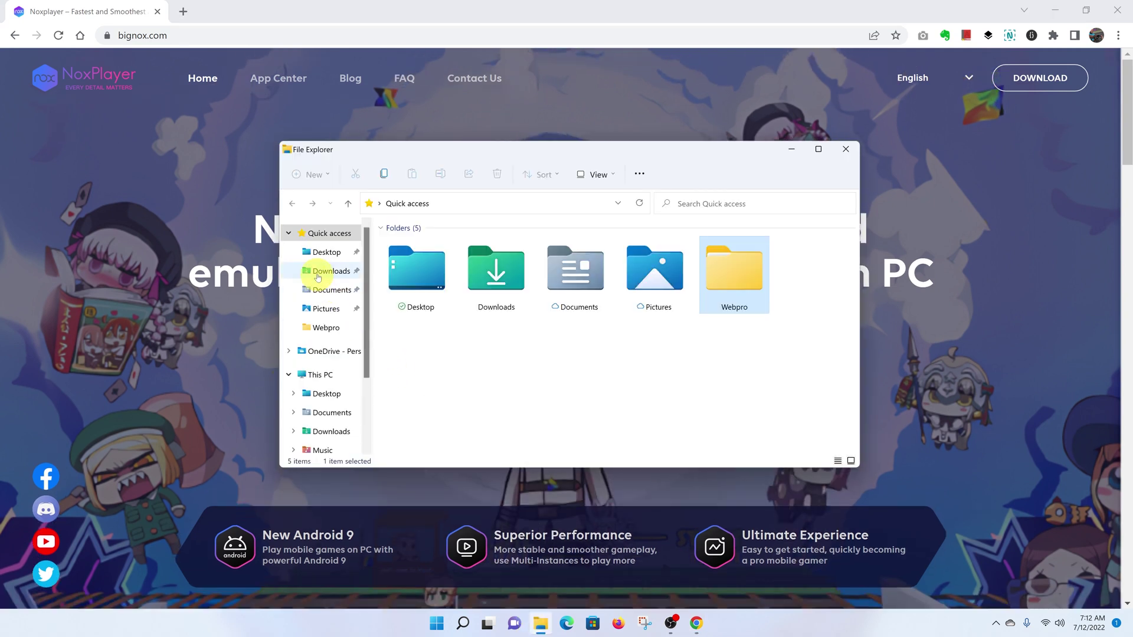
{"action": "left_click", "coordinate": [321, 268]}
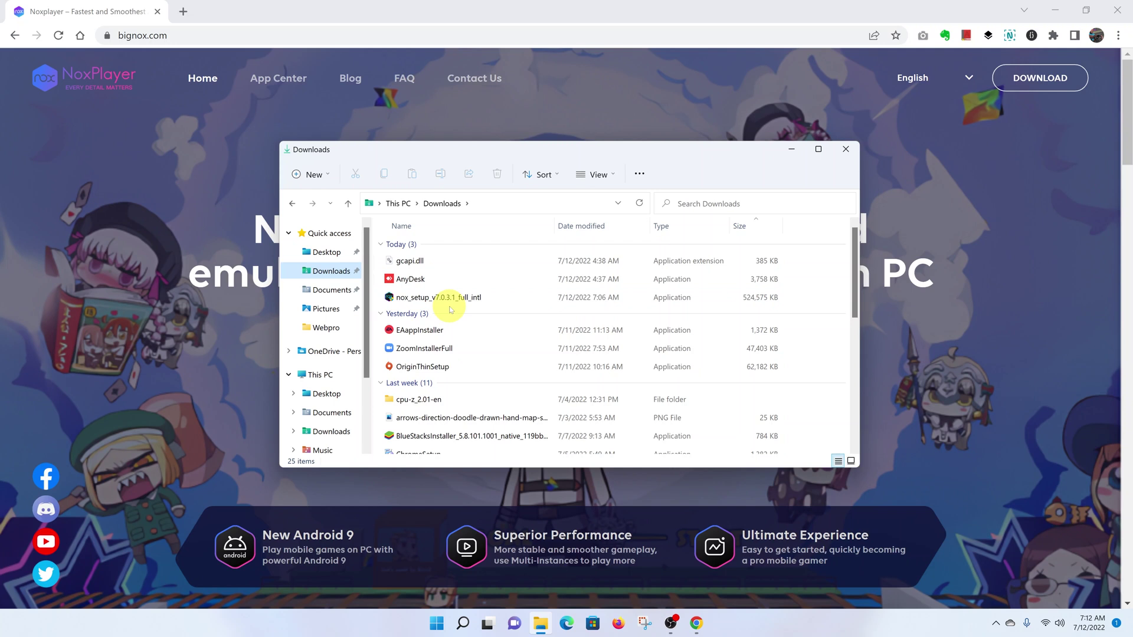
{"action": "double_click", "coordinate": [449, 304]}
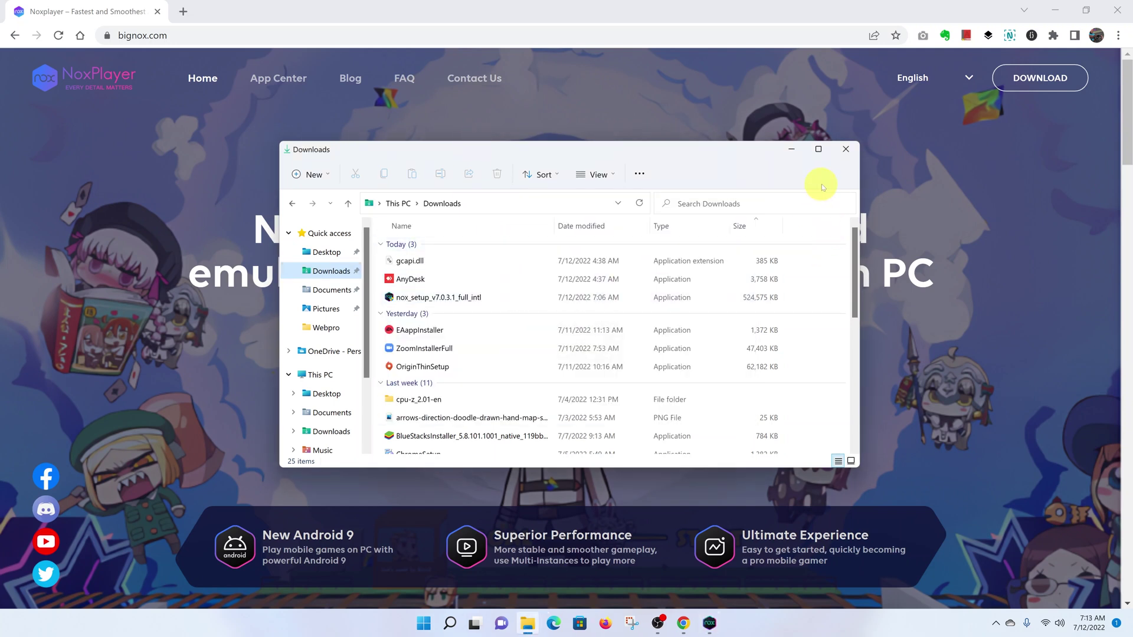
{"action": "left_click", "coordinate": [791, 150]}
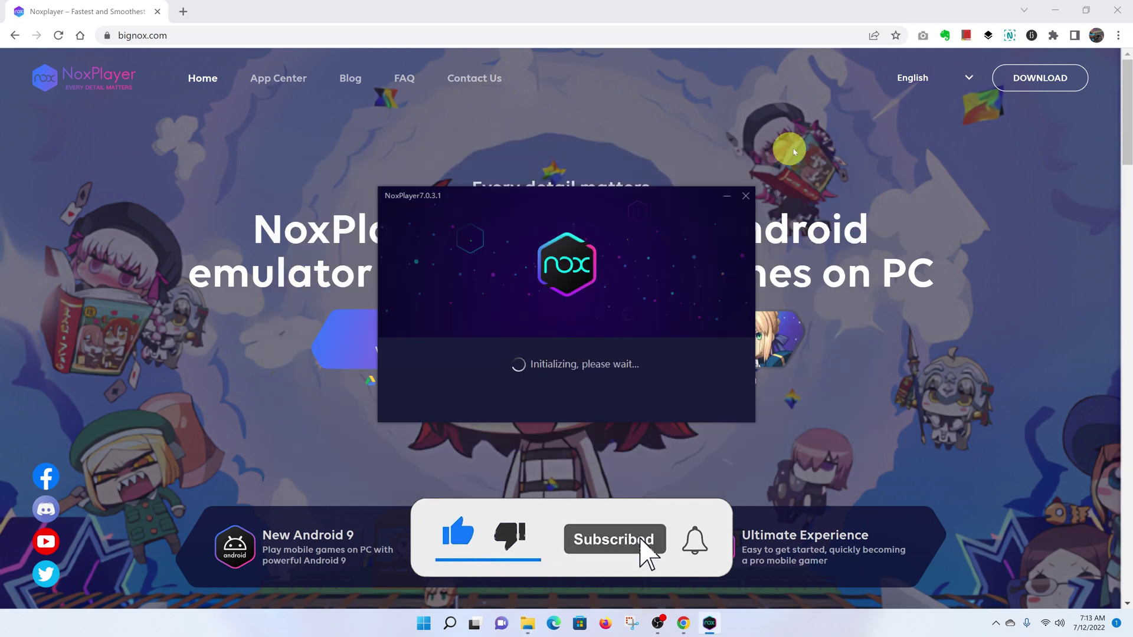
{"action": "left_click", "coordinate": [1054, 9]}
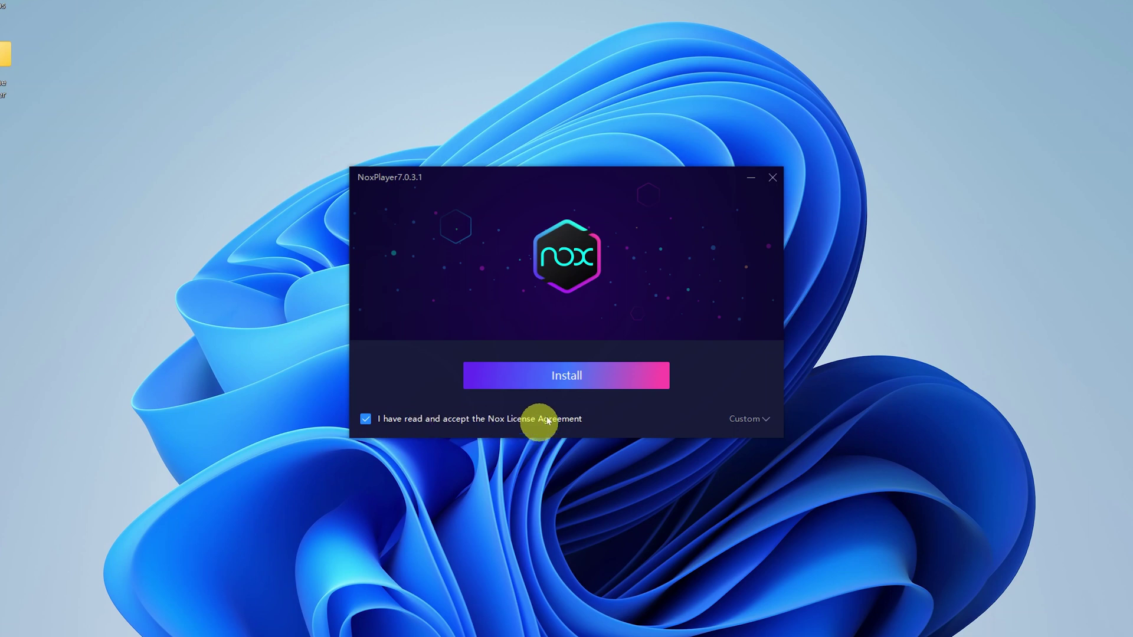
Step: Install NoxPlayer 7.0.3.1, declining the McAfee WebAdvisor and Opera GX offers, and start the emulator
{"action": "left_click", "coordinate": [596, 374]}
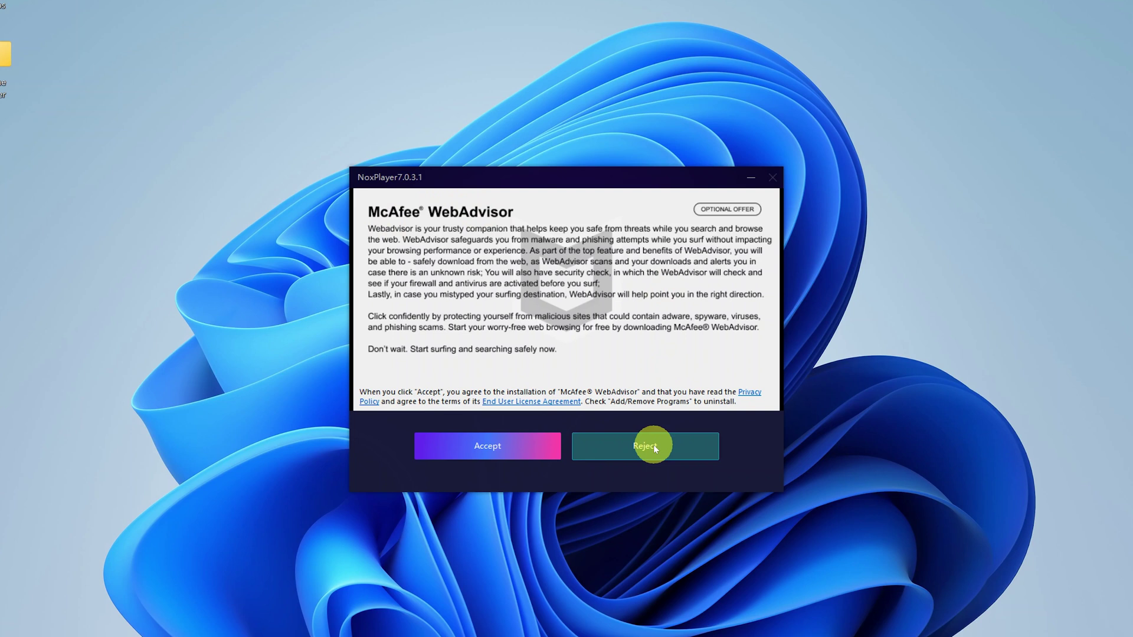
{"action": "left_click", "coordinate": [654, 447]}
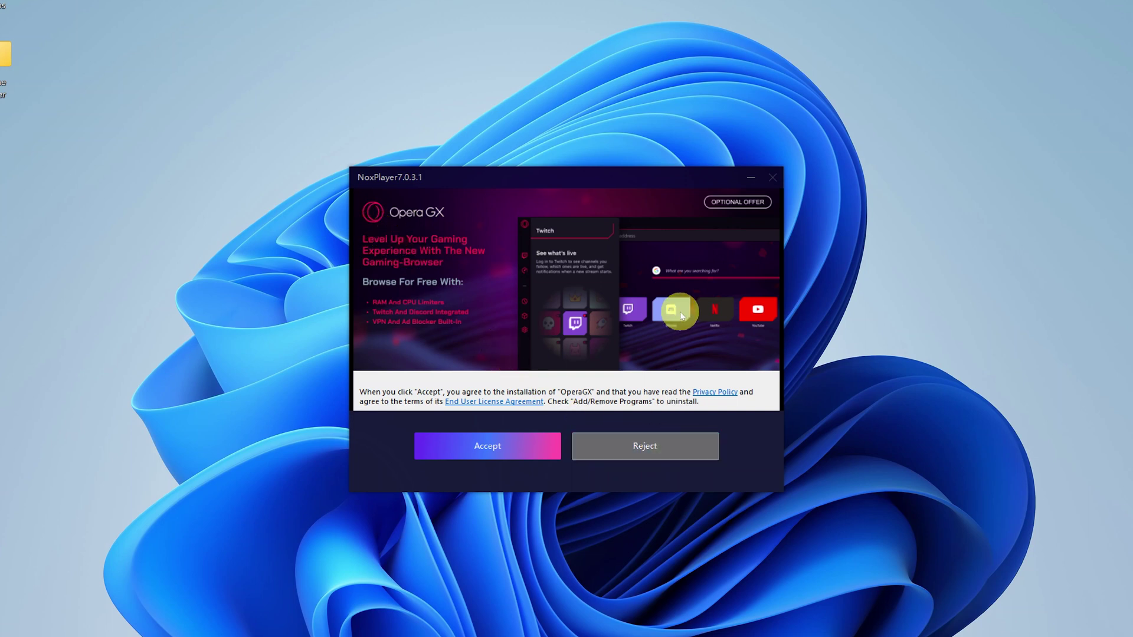
{"action": "left_click", "coordinate": [672, 451]}
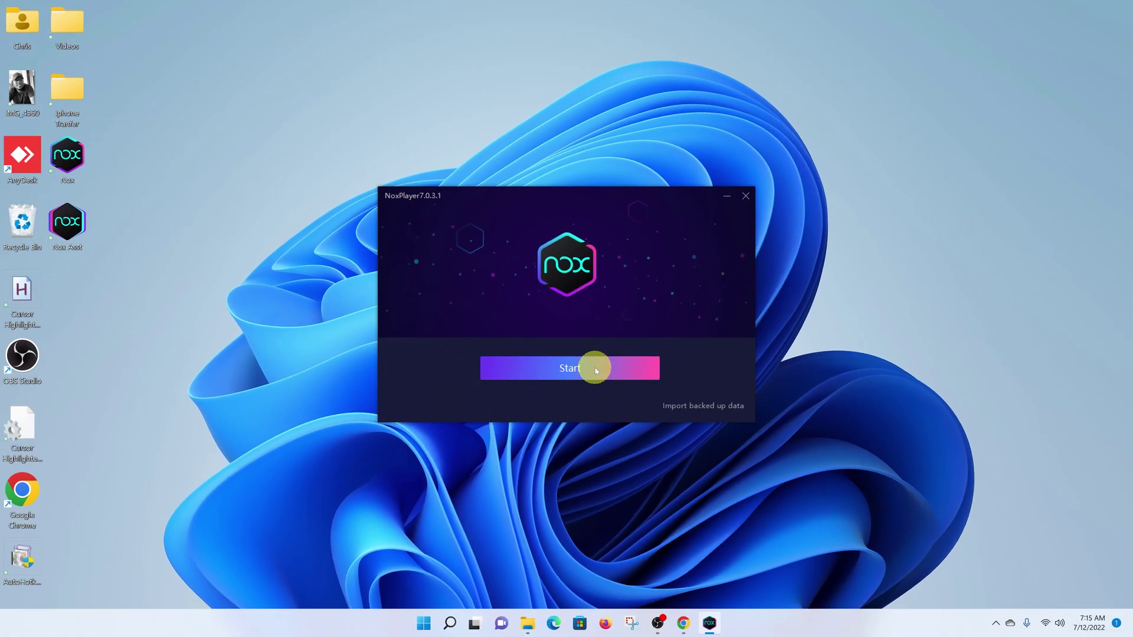
{"action": "left_click", "coordinate": [594, 369]}
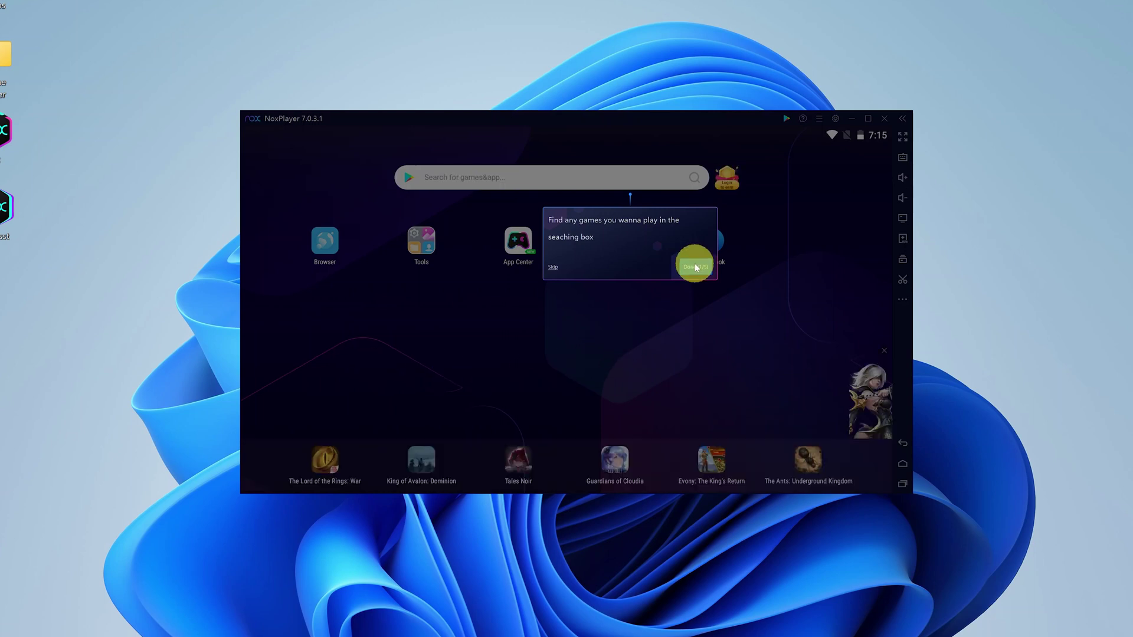
Step: Go through all five tips of the NoxPlayer introduction tour and finish it
{"action": "left_click", "coordinate": [694, 266]}
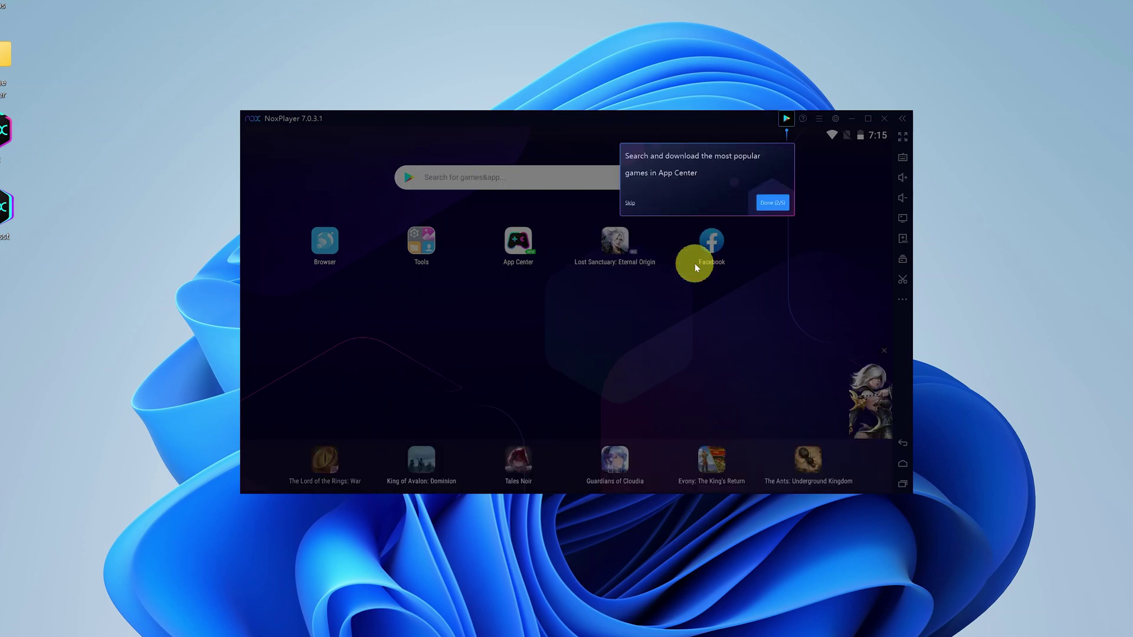
{"action": "left_click", "coordinate": [771, 206]}
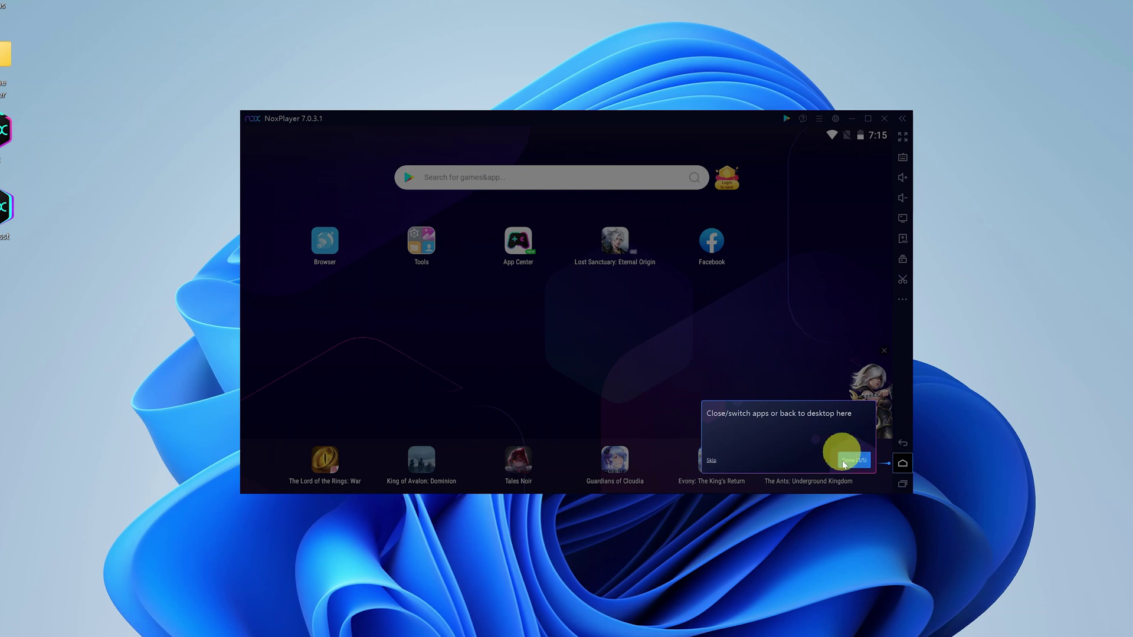
{"action": "left_click", "coordinate": [857, 462]}
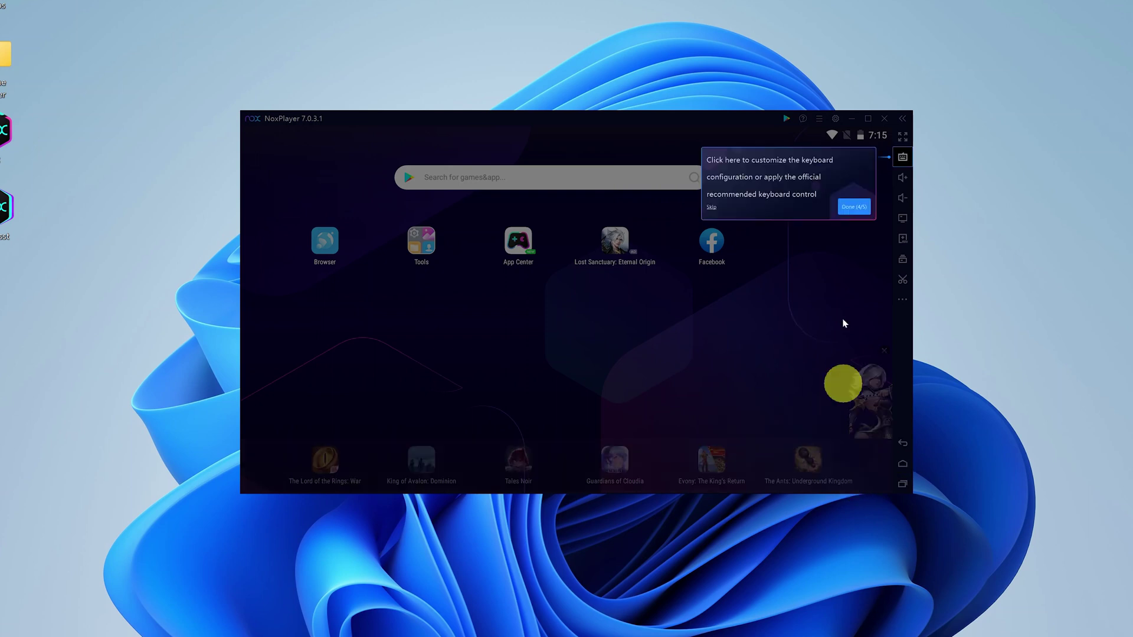
{"action": "left_click", "coordinate": [860, 208]}
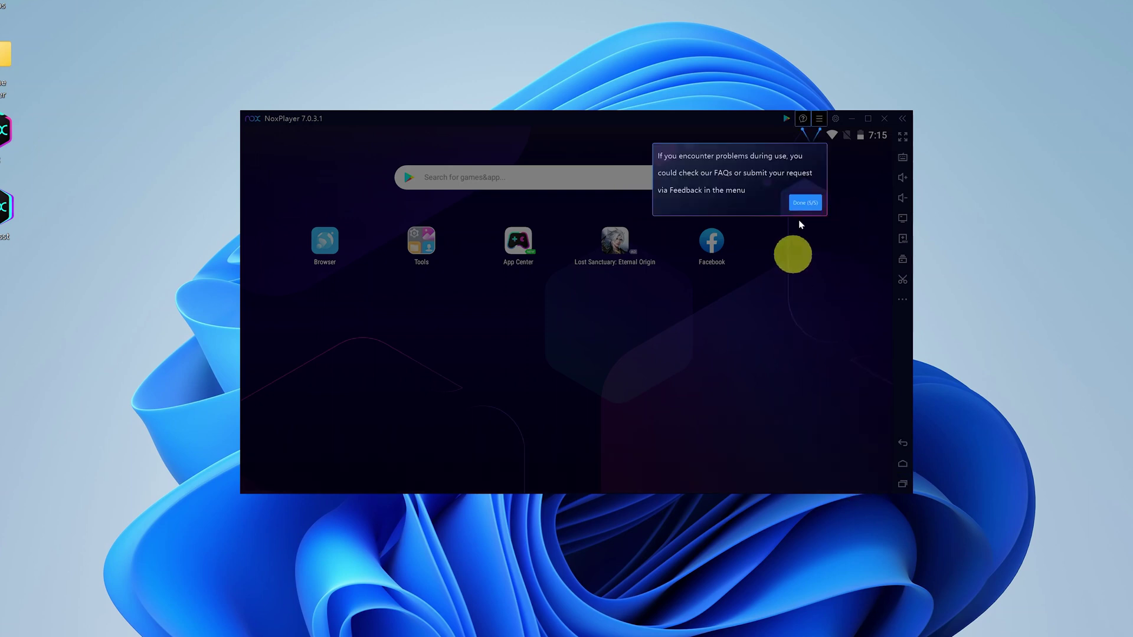
{"action": "left_click", "coordinate": [802, 203]}
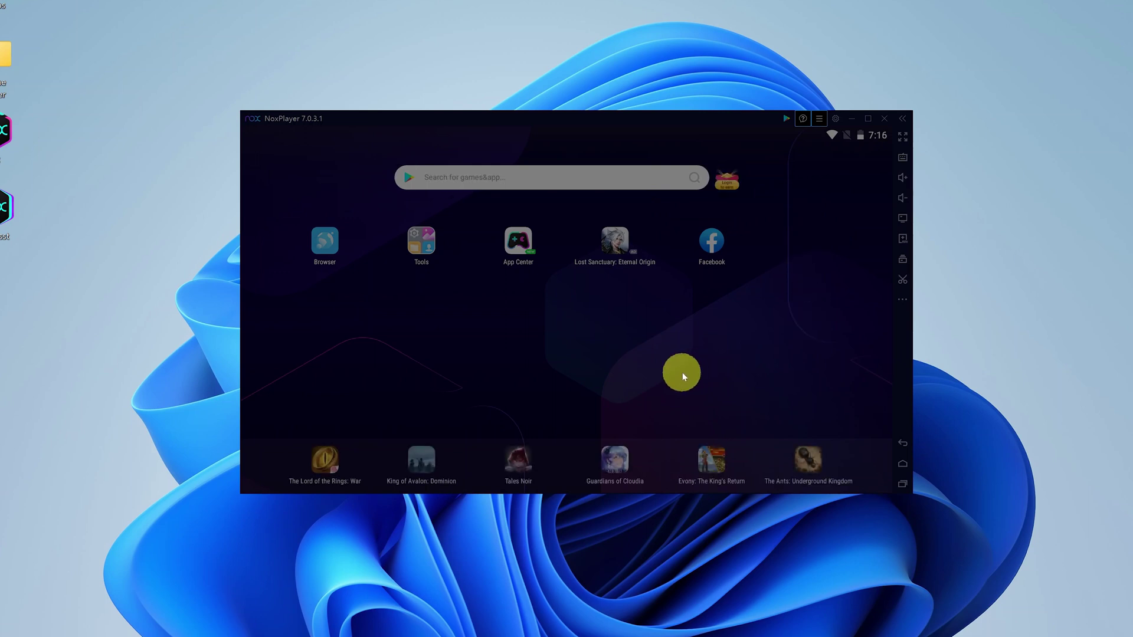
Step: View the emulator's recent apps overview
{"action": "left_click", "coordinate": [901, 443]}
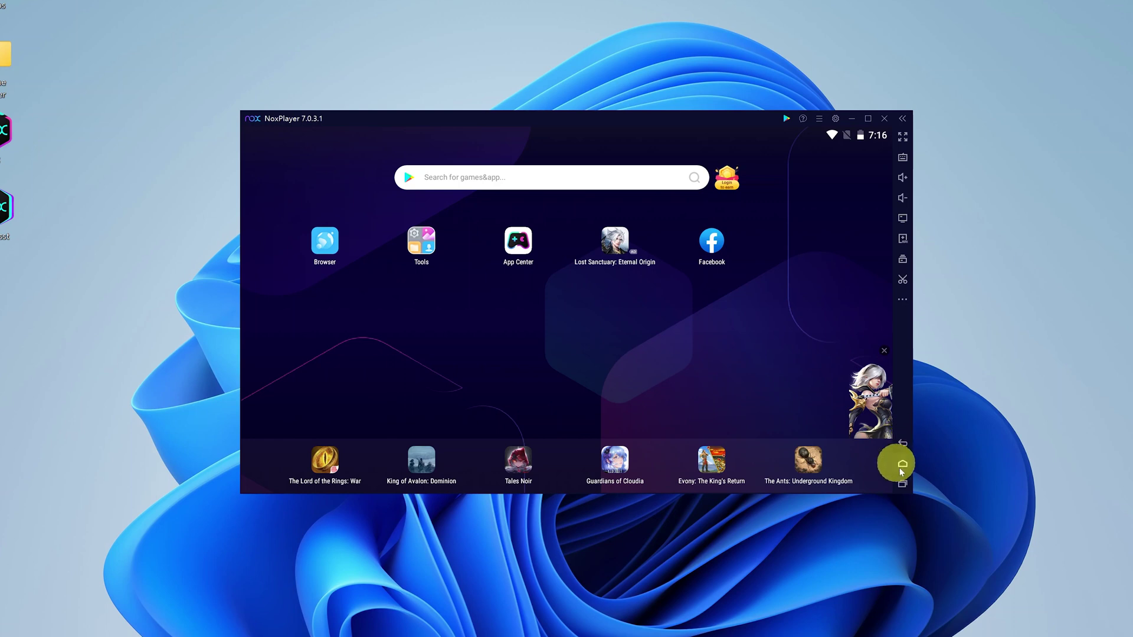
{"action": "left_click", "coordinate": [902, 483]}
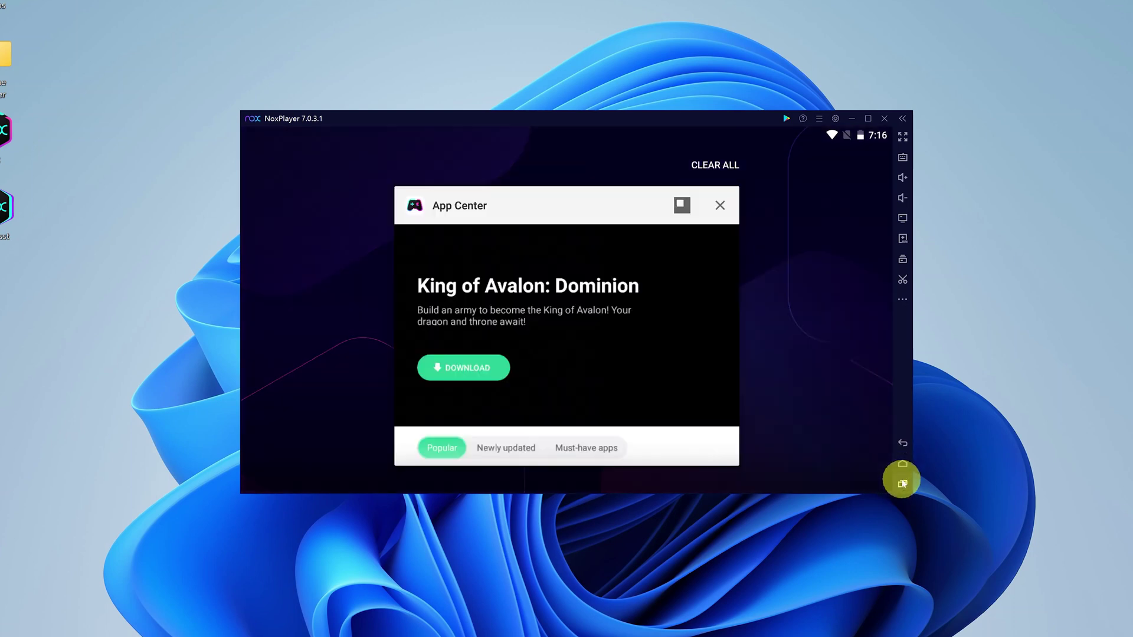
{"action": "left_click", "coordinate": [903, 484]}
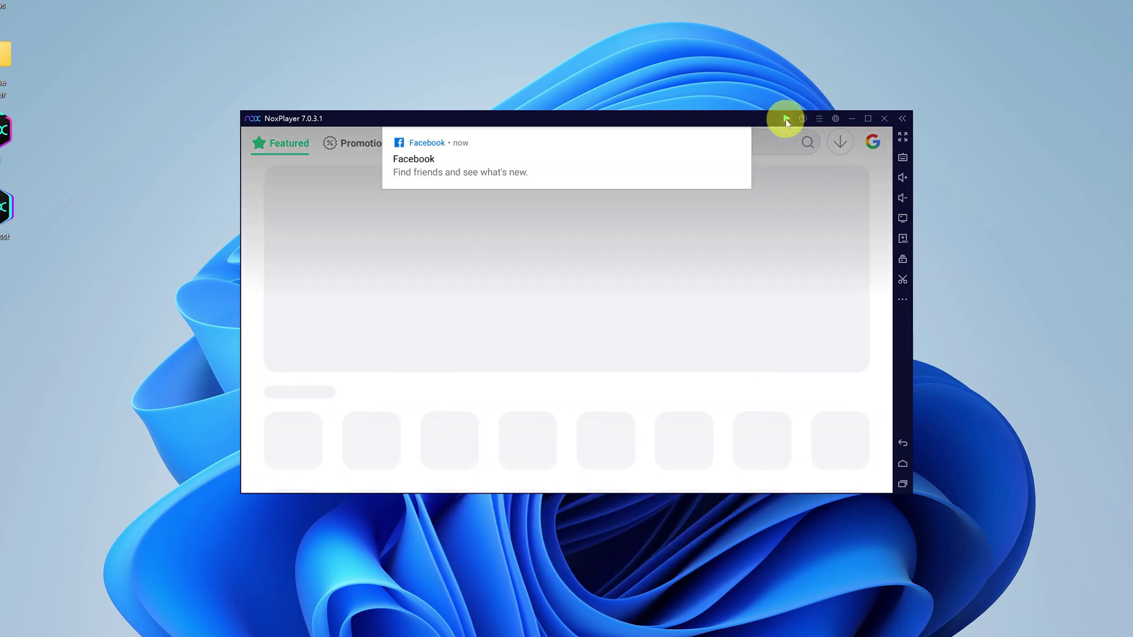
Step: Open the Android notification shade and clear all notifications
{"action": "left_click", "coordinate": [269, 133]}
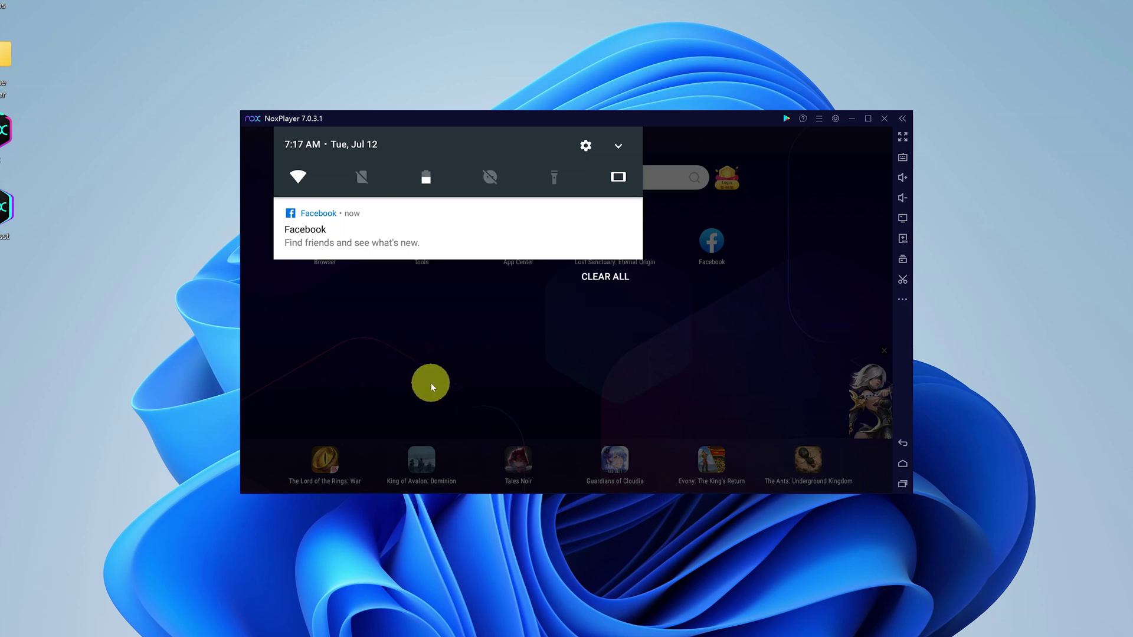
{"action": "left_click", "coordinate": [605, 279]}
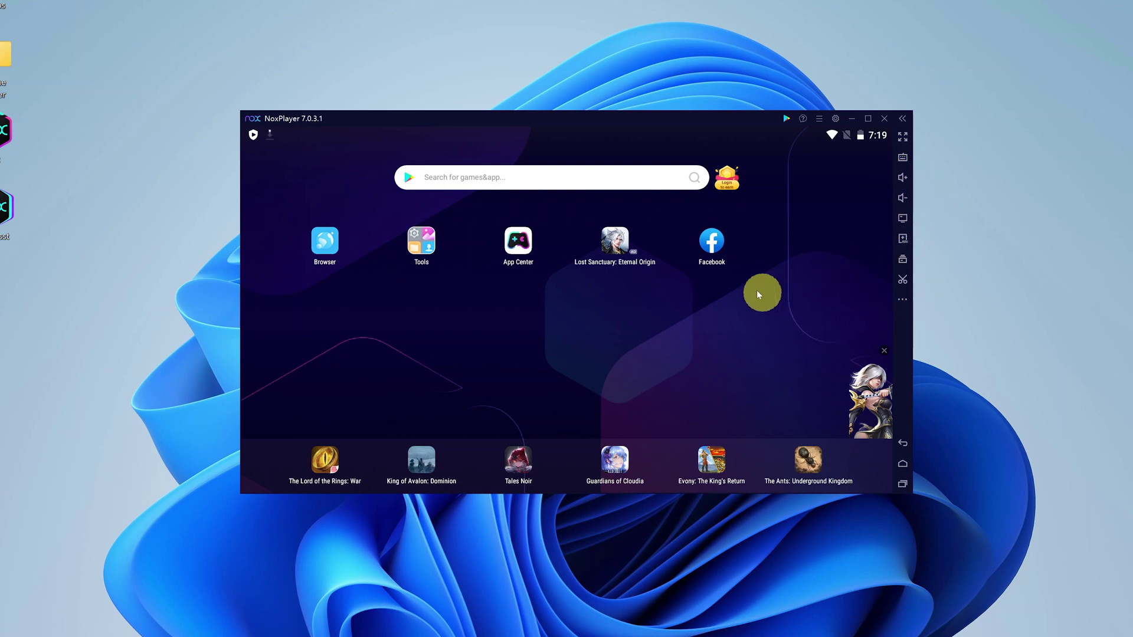
Step: Search for "asphalt 9" from the emulator's home screen
{"action": "left_click", "coordinate": [496, 178]}
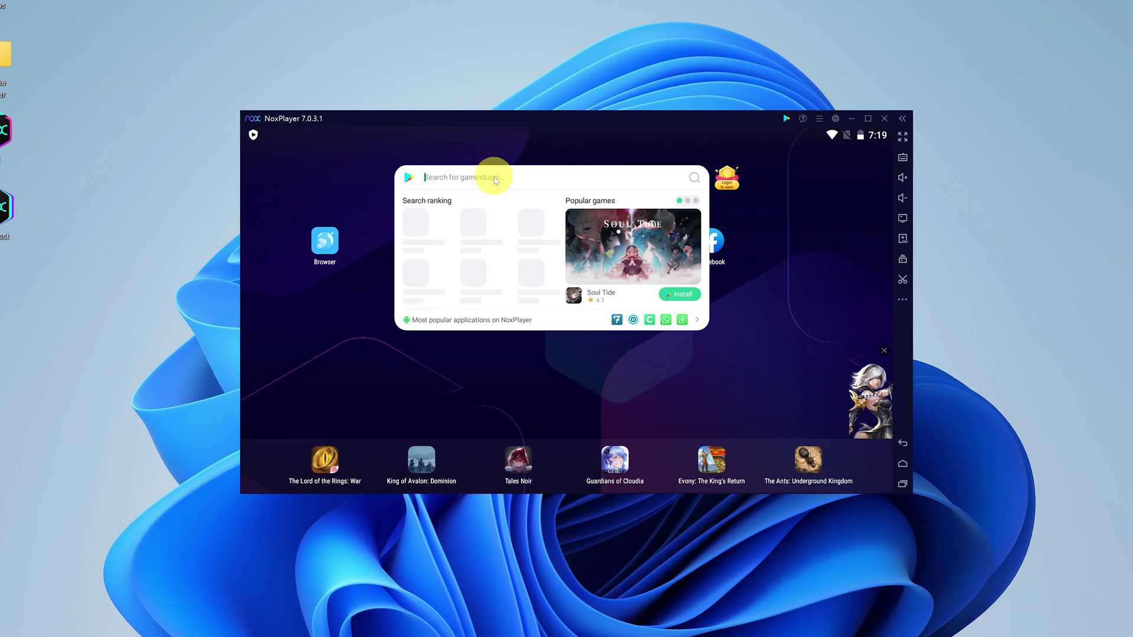
{"action": "type", "text": "asphalt"}
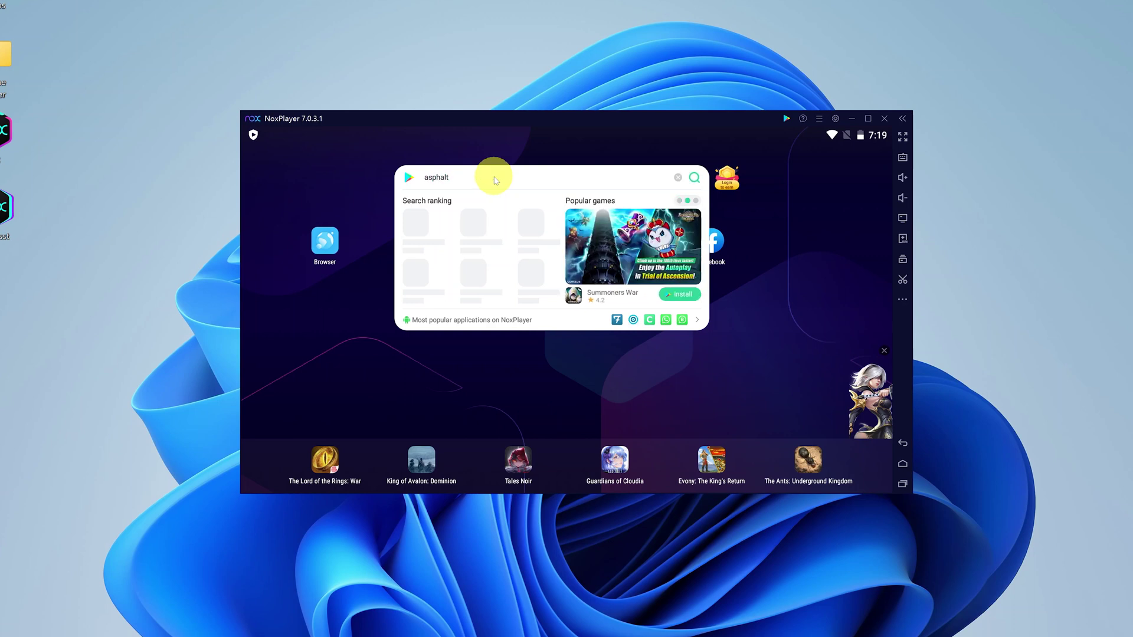
{"action": "type", "text": " 9"}
{"action": "key", "text": "Return"}
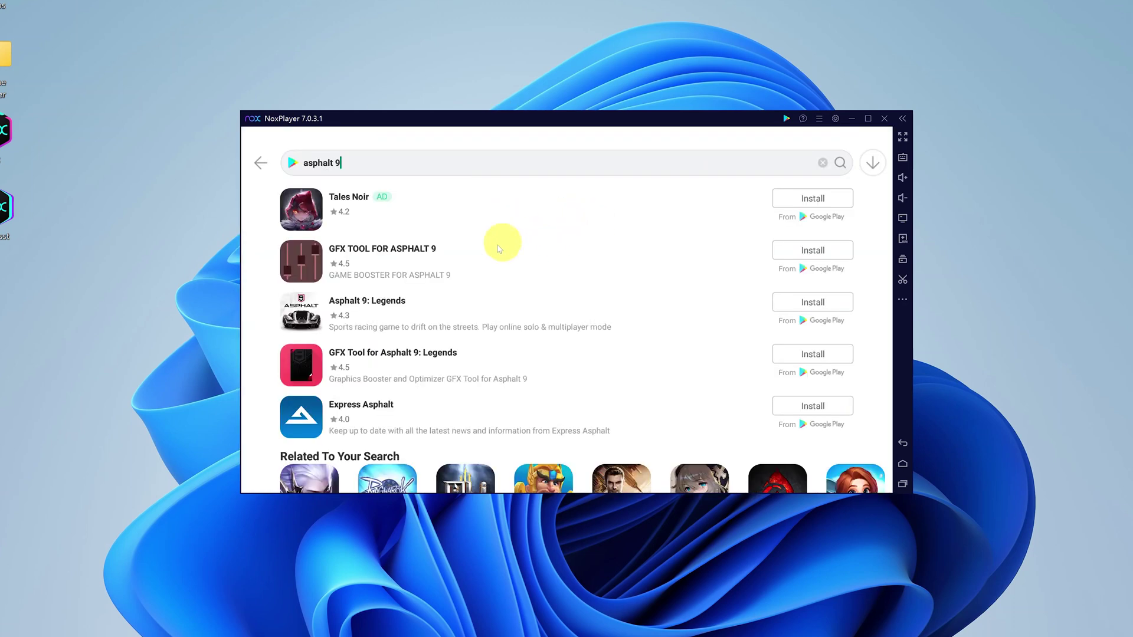
Step: Open Asphalt 9: Legends from the search results and begin signing in to Google Play
{"action": "left_click", "coordinate": [394, 313]}
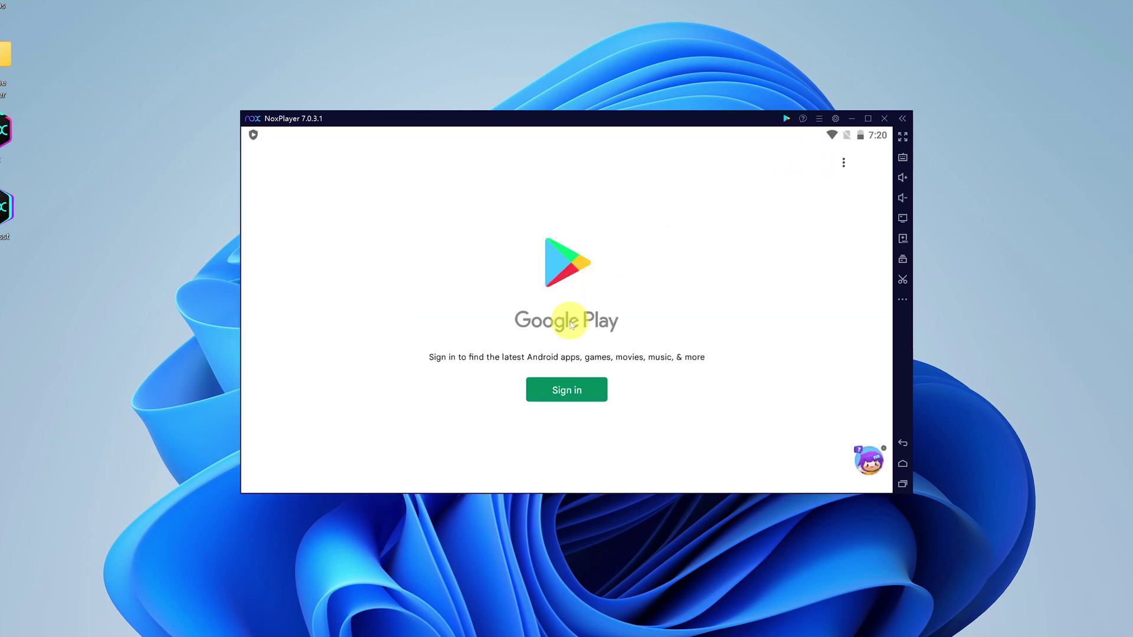
{"action": "left_click", "coordinate": [581, 390]}
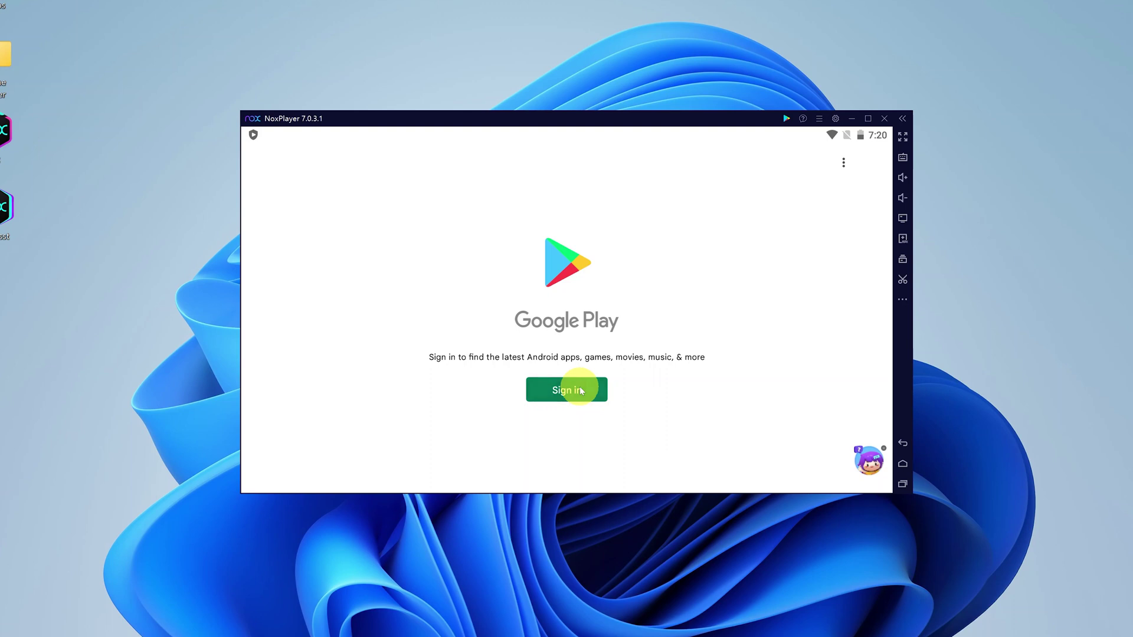